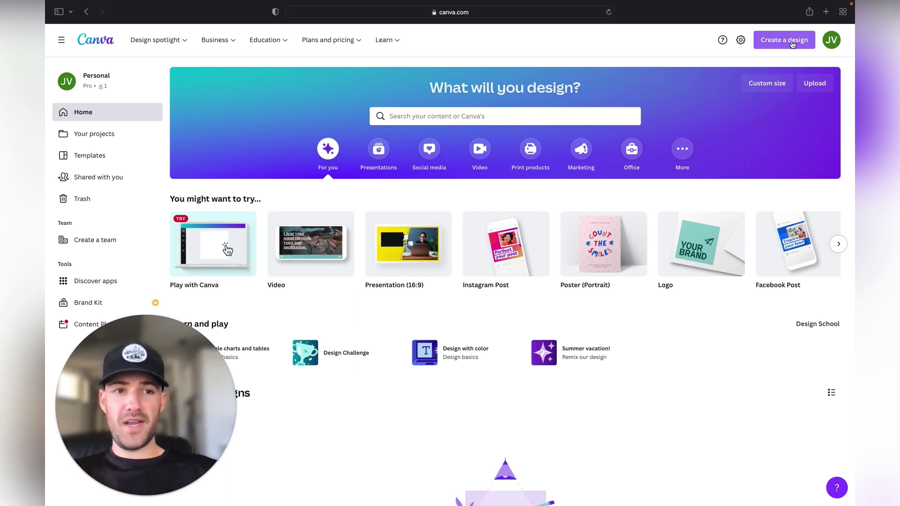
Step: Create a new blank Facebook Post design from the list of suggested design types
{"action": "left_click", "coordinate": [788, 44]}
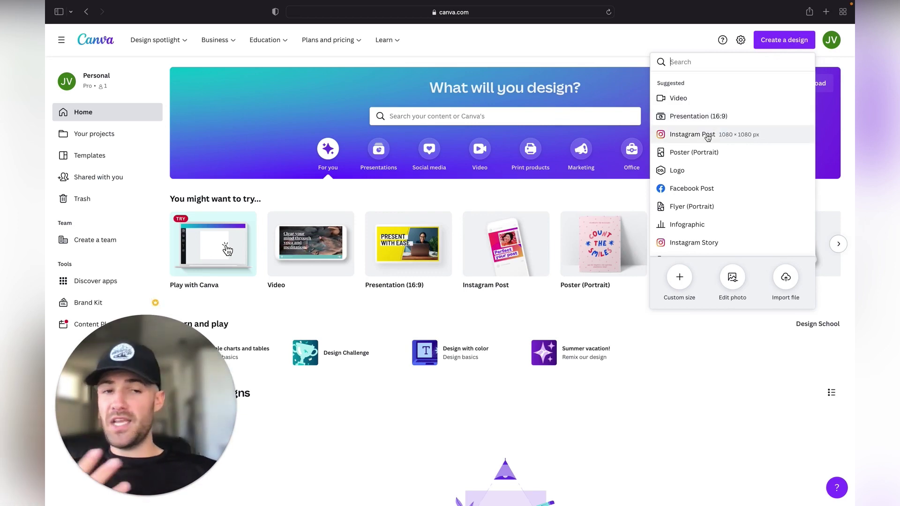
{"action": "scroll", "coordinate": [701, 188], "scroll_direction": "down", "scroll_amount": 1}
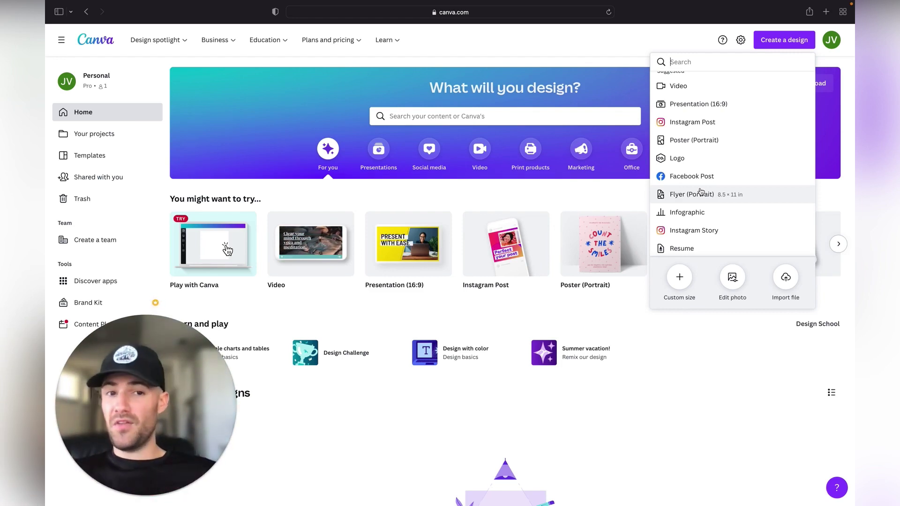
{"action": "scroll", "coordinate": [690, 200], "scroll_direction": "down", "scroll_amount": 2}
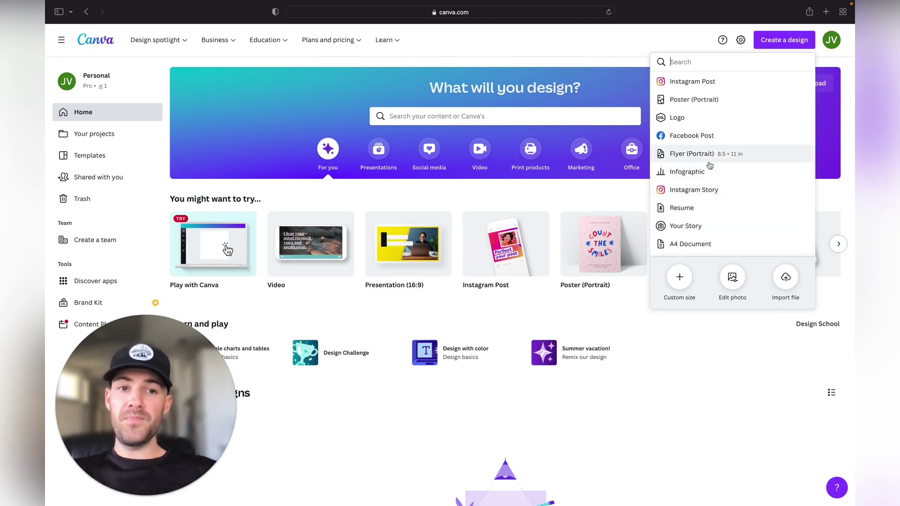
{"action": "left_click", "coordinate": [704, 138]}
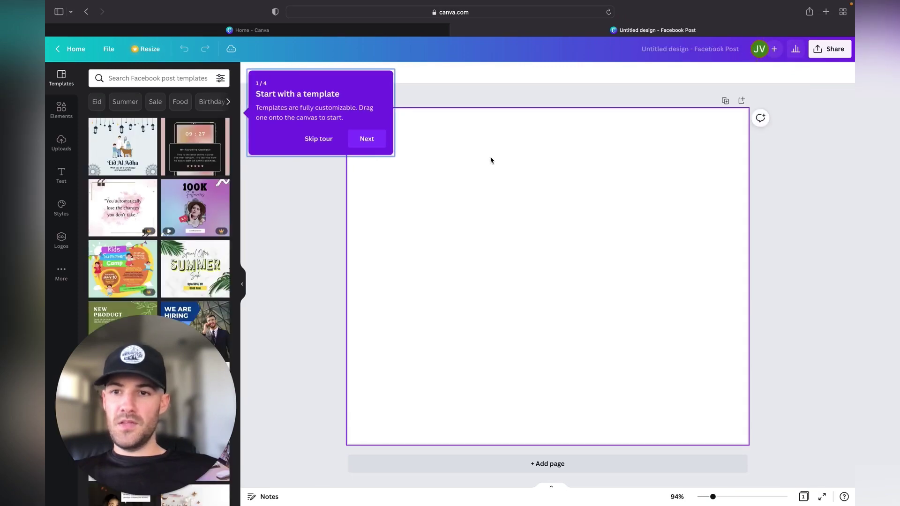
Step: Search the Facebook post templates for "before and after"
{"action": "left_click", "coordinate": [191, 78]}
{"action": "type", "text": "before"}
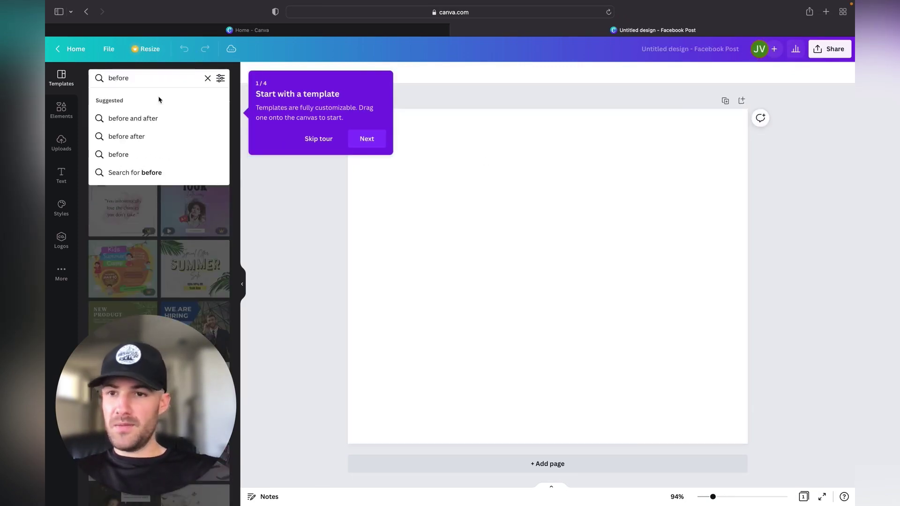
{"action": "left_click", "coordinate": [154, 119]}
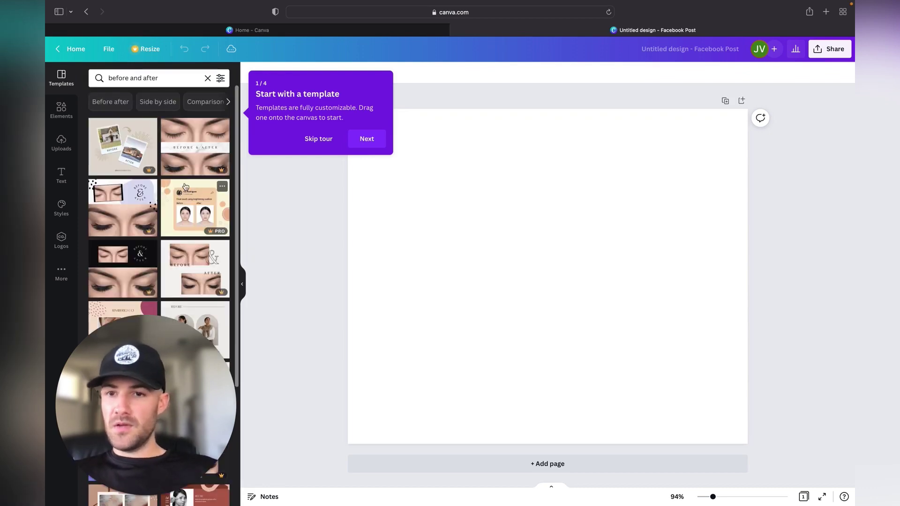
Step: Apply a template with BEFORE and AFTER captions side by side, and open the uploaded images
{"action": "scroll", "coordinate": [185, 187], "scroll_direction": "down", "scroll_amount": 2}
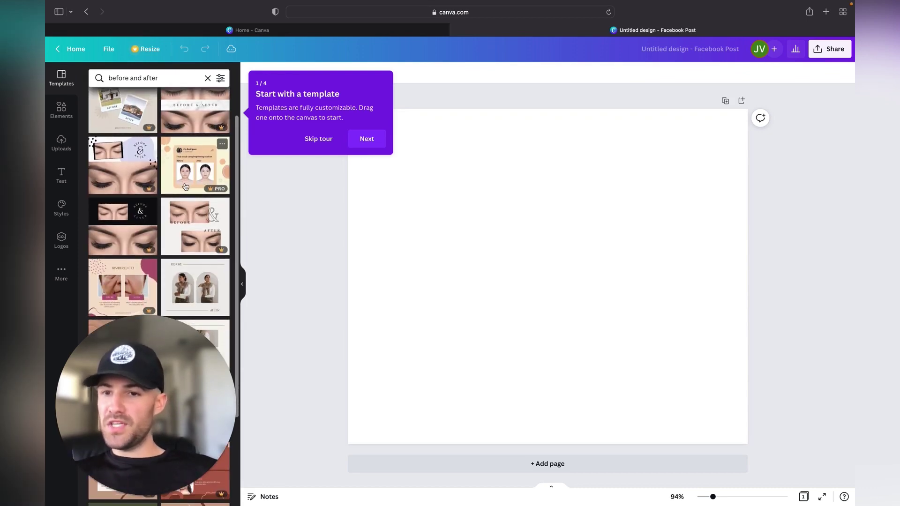
{"action": "scroll", "coordinate": [185, 186], "scroll_direction": "down", "scroll_amount": 8}
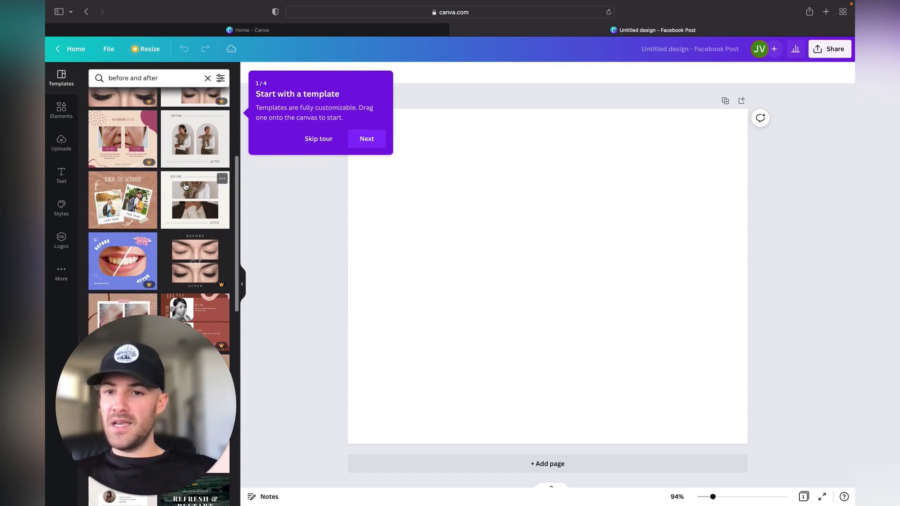
{"action": "scroll", "coordinate": [185, 186], "scroll_direction": "down", "scroll_amount": 10}
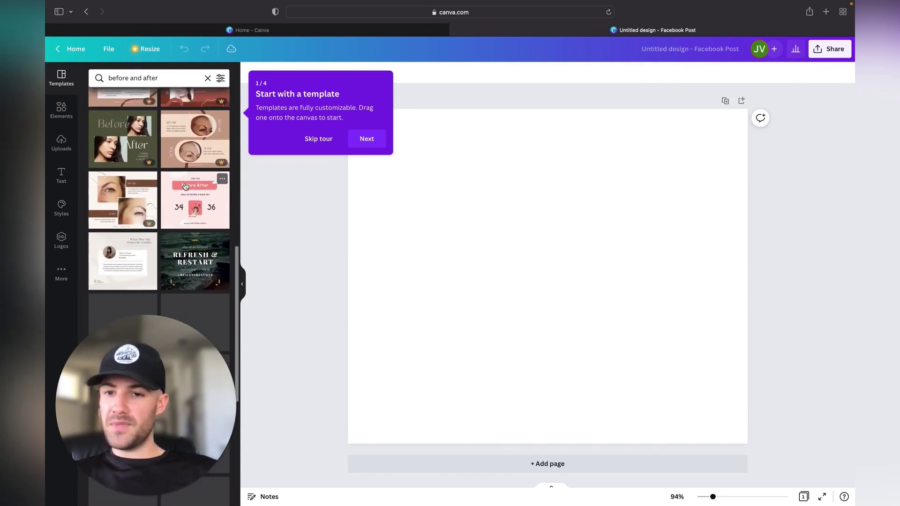
{"action": "scroll", "coordinate": [185, 186], "scroll_direction": "down", "scroll_amount": 10}
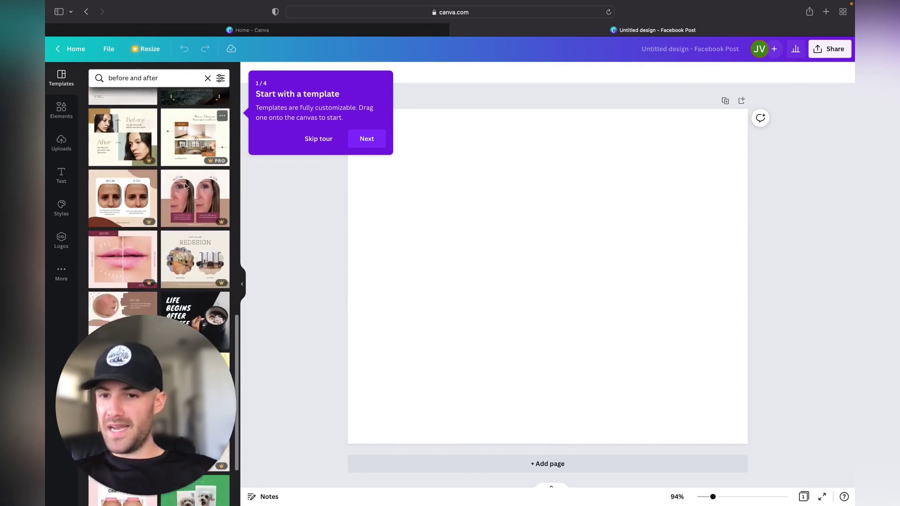
{"action": "scroll", "coordinate": [185, 186], "scroll_direction": "down", "scroll_amount": 15}
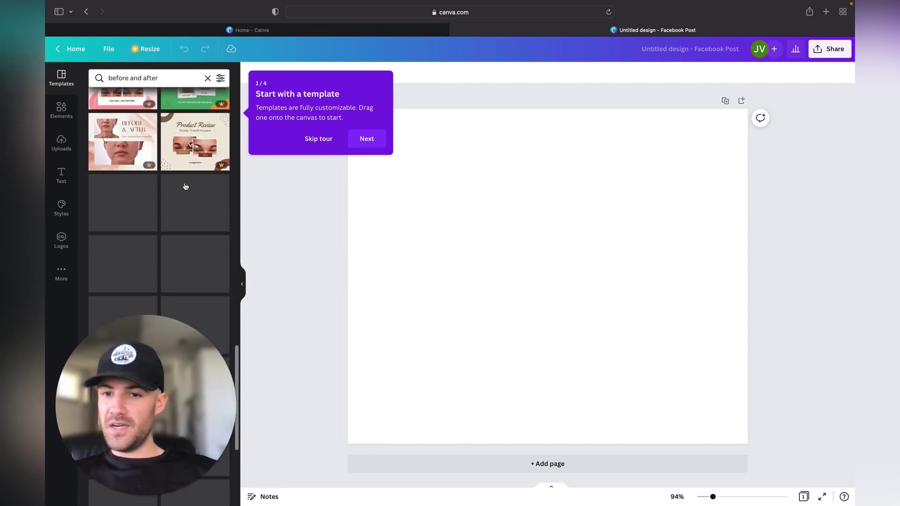
{"action": "scroll", "coordinate": [185, 186], "scroll_direction": "down", "scroll_amount": 7}
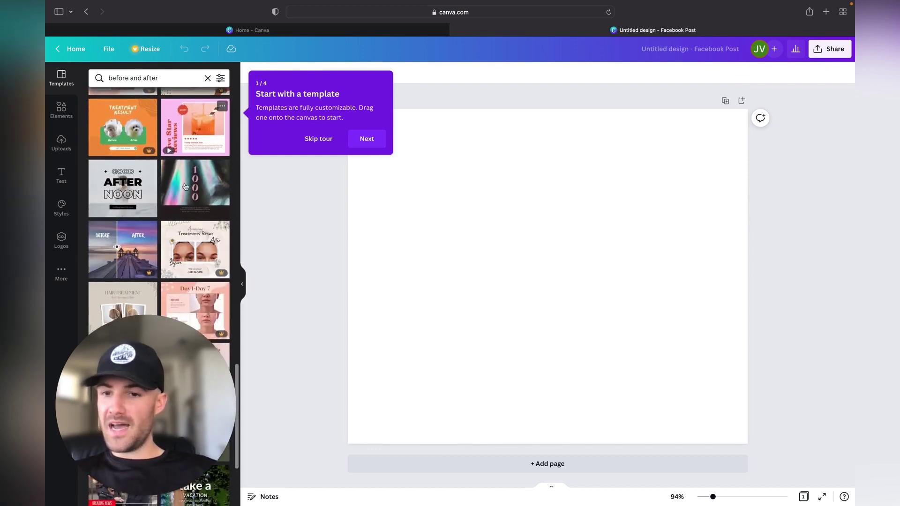
{"action": "left_click", "coordinate": [135, 181]}
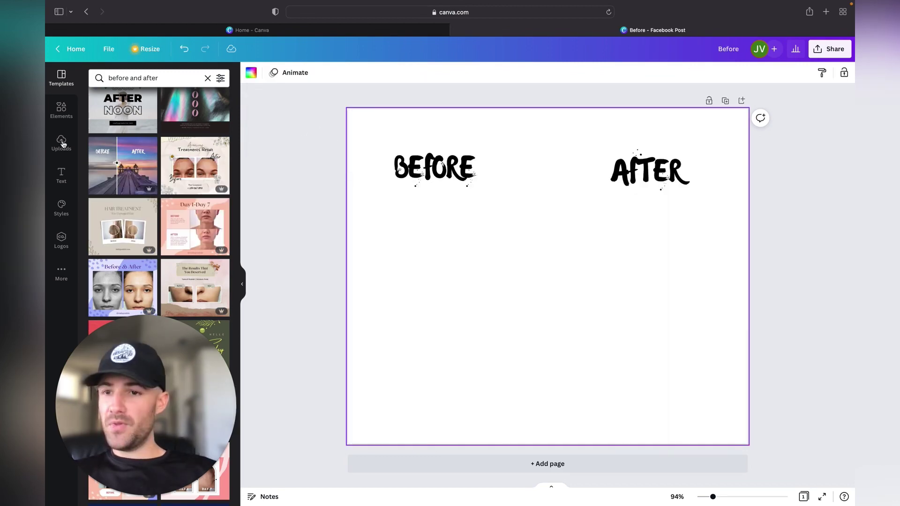
{"action": "left_click", "coordinate": [62, 143]}
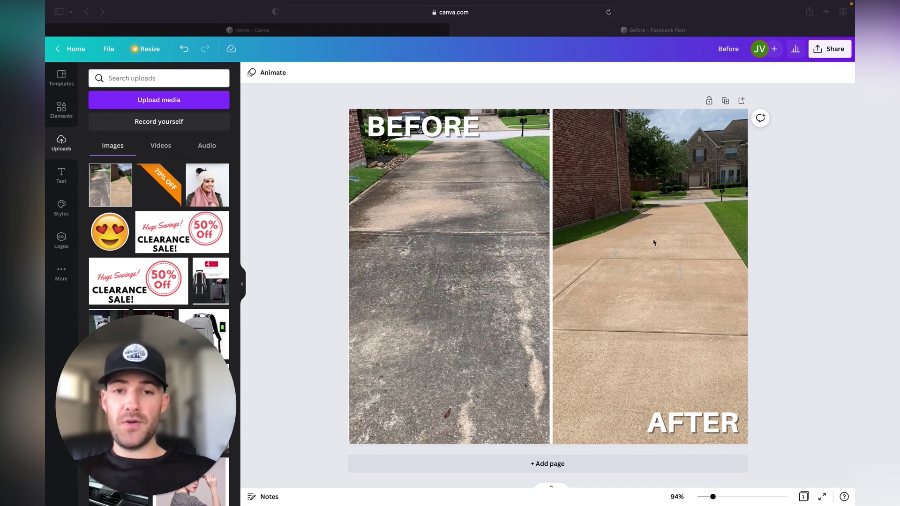
Step: Examine the font, letter case and text effect settings of the BEFORE and AFTER captions
{"action": "double_click", "coordinate": [419, 128]}
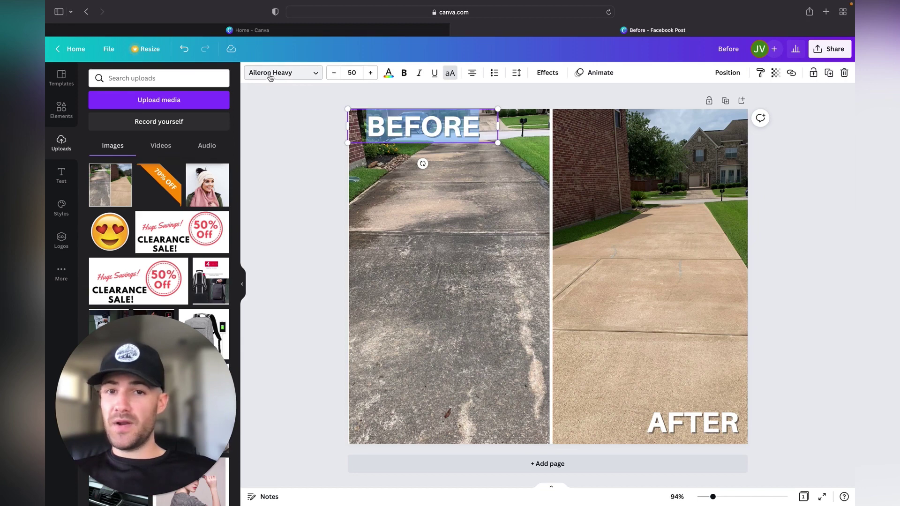
{"action": "left_click", "coordinate": [546, 73]}
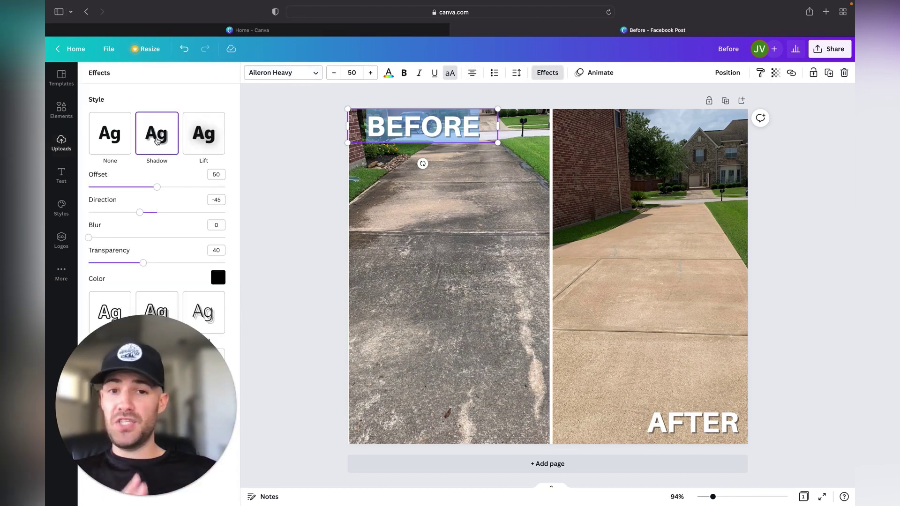
{"action": "left_click", "coordinate": [694, 420]}
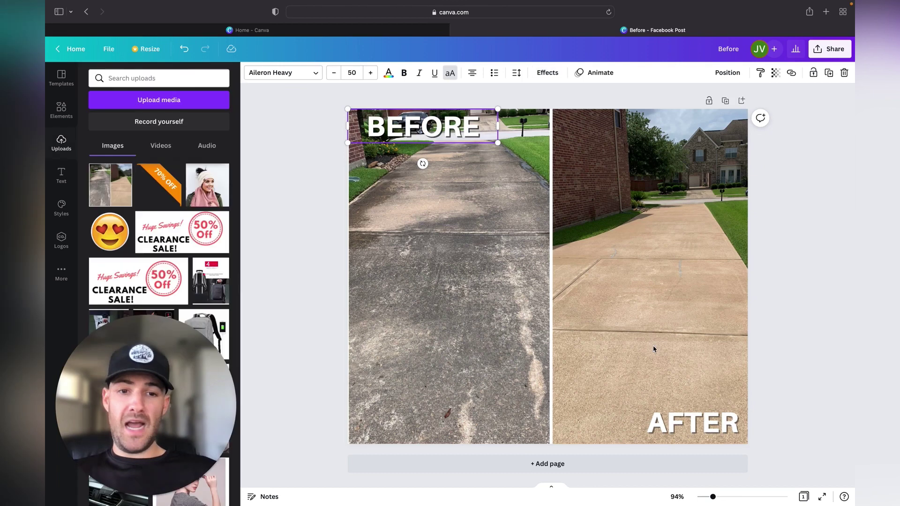
{"action": "double_click", "coordinate": [695, 420]}
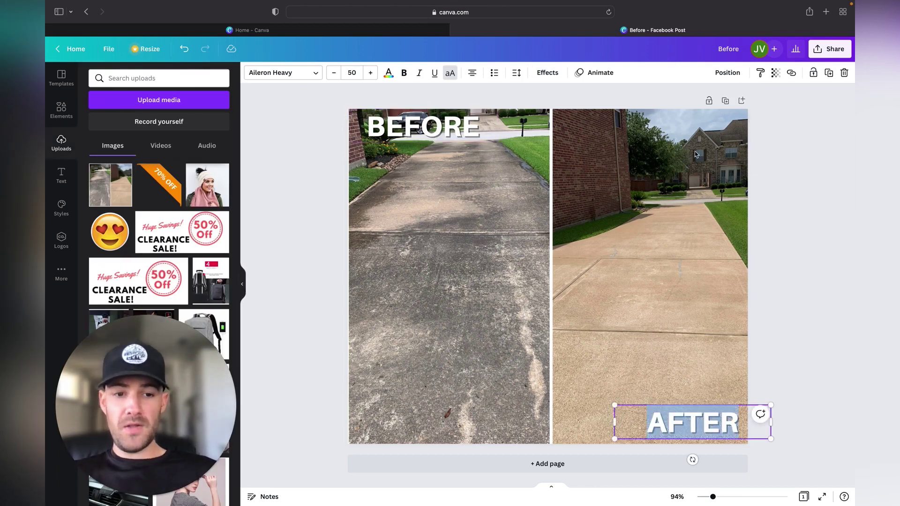
{"action": "left_click", "coordinate": [450, 73]}
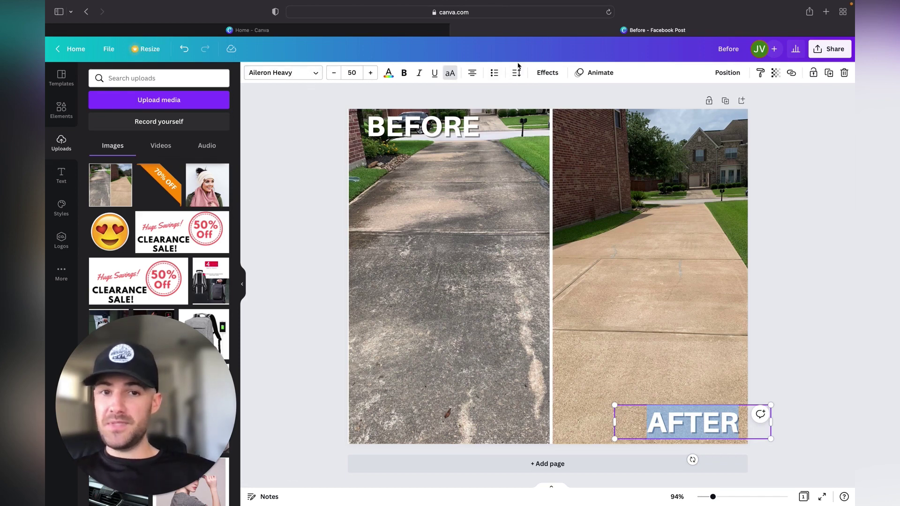
{"action": "left_click", "coordinate": [699, 267]}
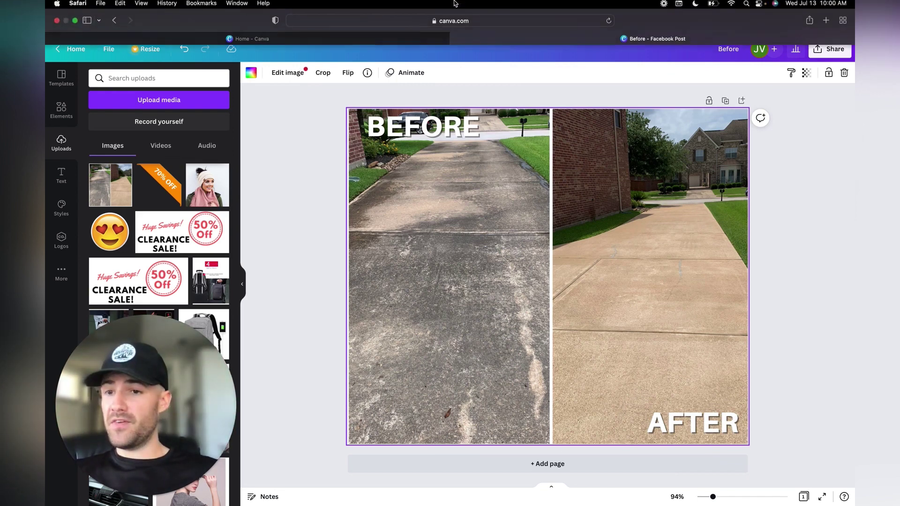
Step: Browse the general Facebook post templates and check which color and language filters are offered
{"action": "left_click", "coordinate": [60, 78]}
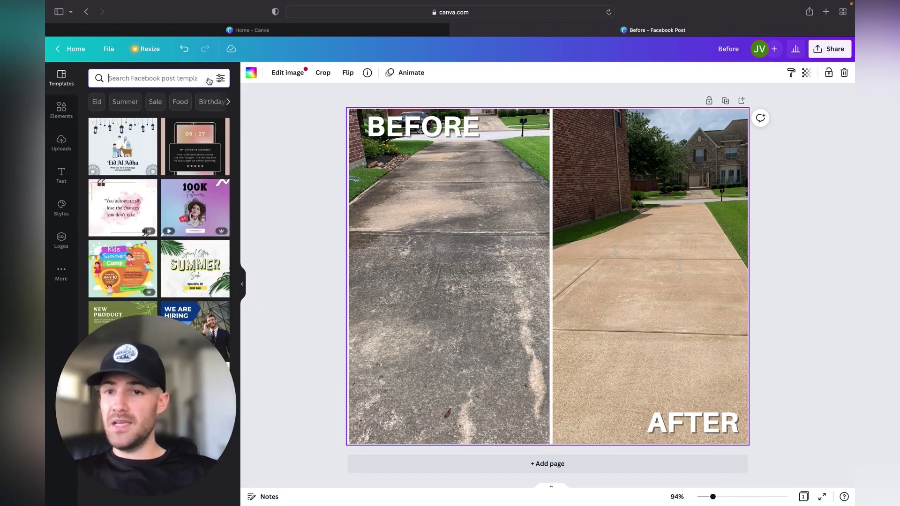
{"action": "scroll", "coordinate": [169, 158], "scroll_direction": "down", "scroll_amount": 2}
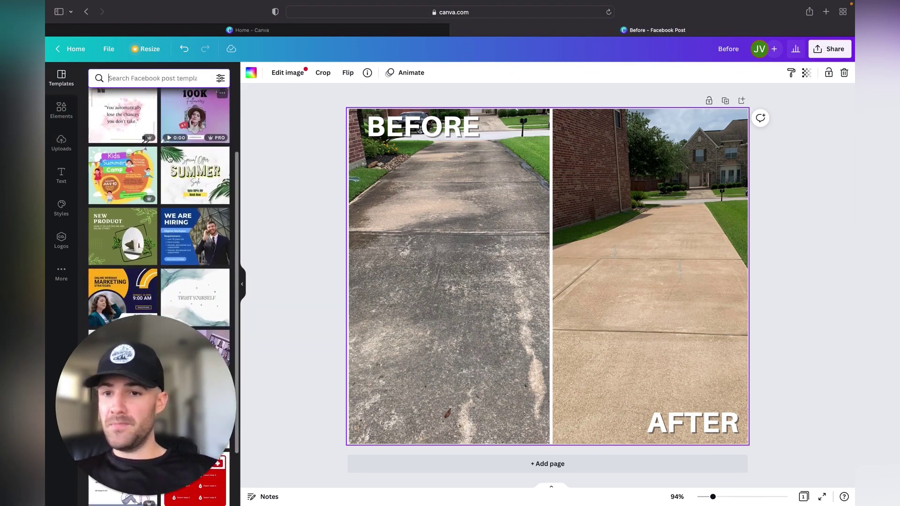
{"action": "scroll", "coordinate": [169, 158], "scroll_direction": "down", "scroll_amount": 3}
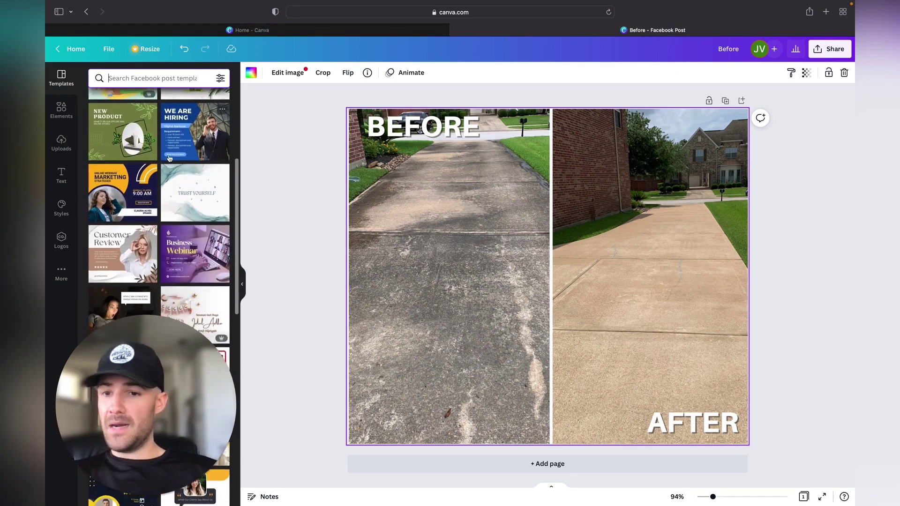
{"action": "scroll", "coordinate": [170, 157], "scroll_direction": "down", "scroll_amount": 1}
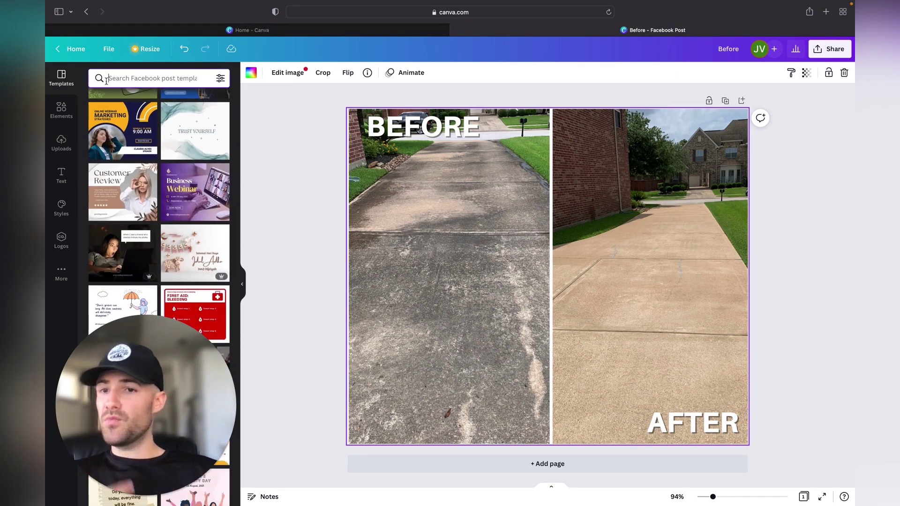
{"action": "left_click", "coordinate": [221, 79]}
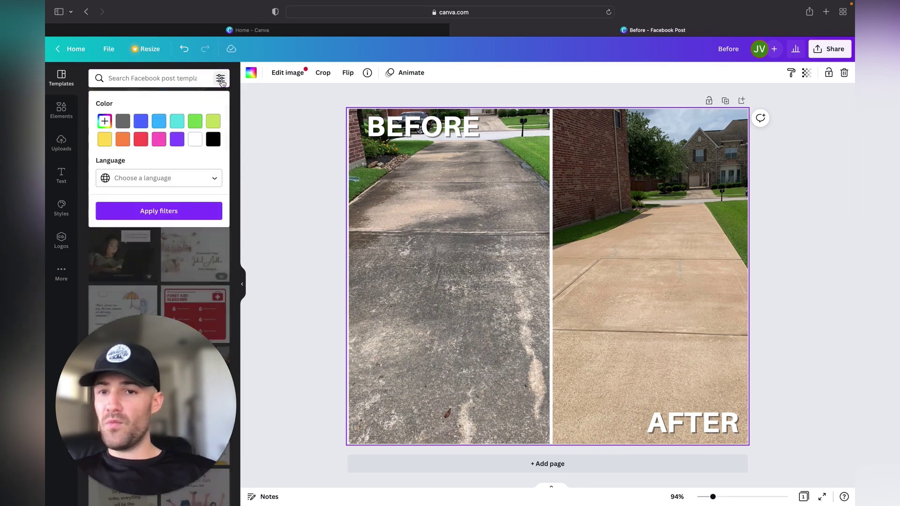
{"action": "left_click", "coordinate": [220, 78]}
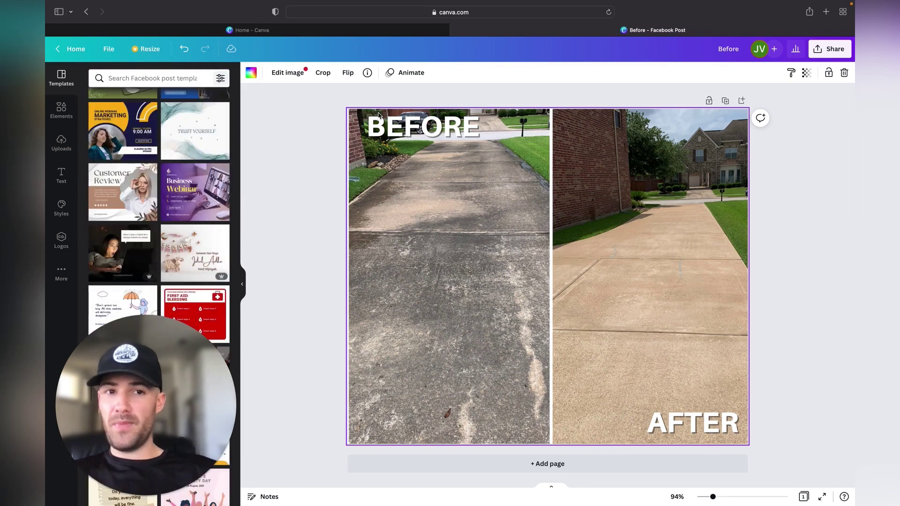
Step: Try to download the before-and-after design as a PNG, declining the browser's download request
{"action": "left_click", "coordinate": [831, 52]}
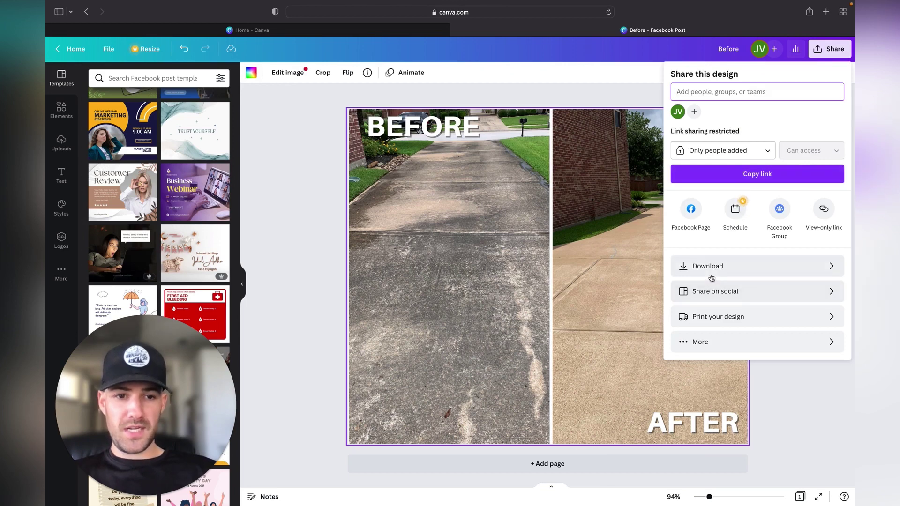
{"action": "left_click", "coordinate": [689, 266]}
{"action": "left_click", "coordinate": [730, 238]}
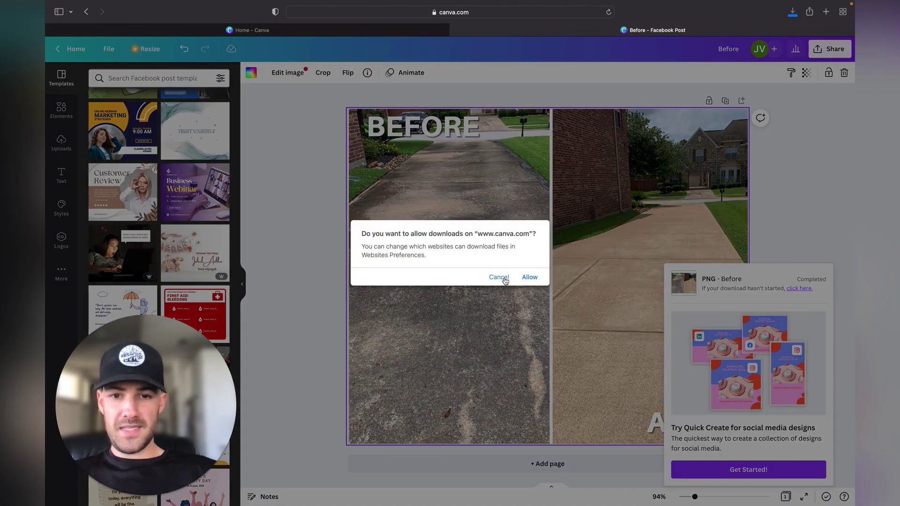
{"action": "left_click", "coordinate": [499, 277]}
{"action": "left_click", "coordinate": [809, 235]}
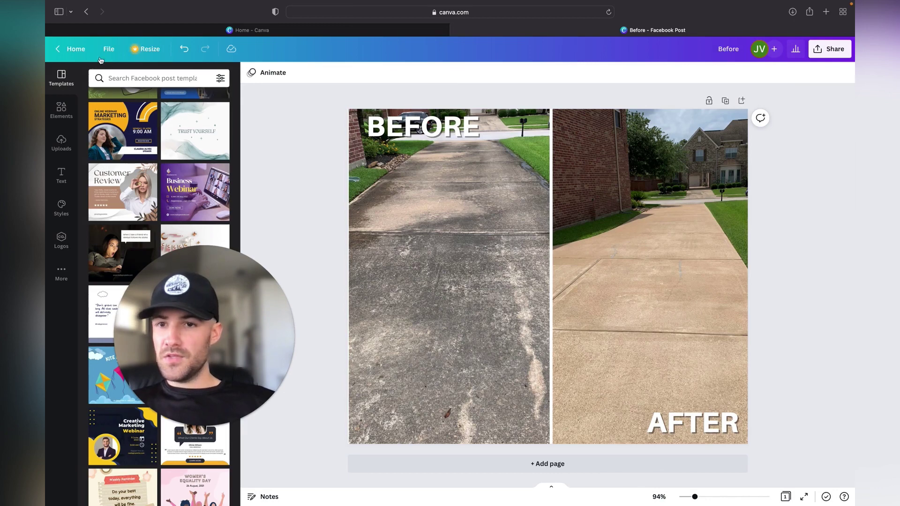
Step: Return to the Canva home page and look through the suggested design types, such as Facebook Cover and Instagram Story
{"action": "left_click", "coordinate": [76, 49]}
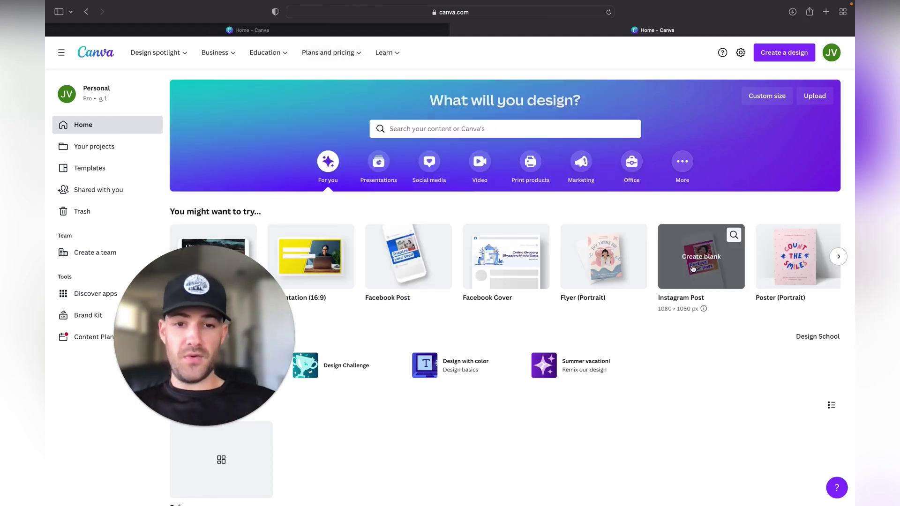
{"action": "mouse_move", "coordinate": [523, 262]}
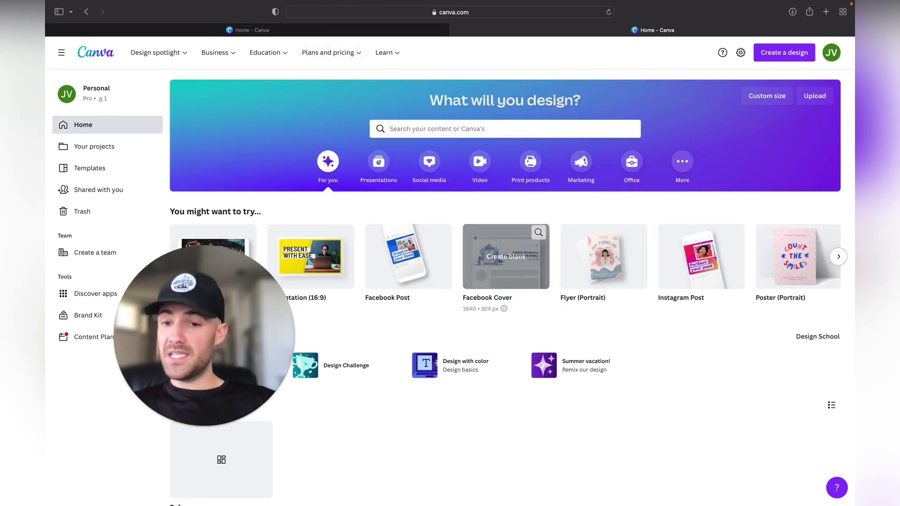
{"action": "left_click", "coordinate": [838, 257]}
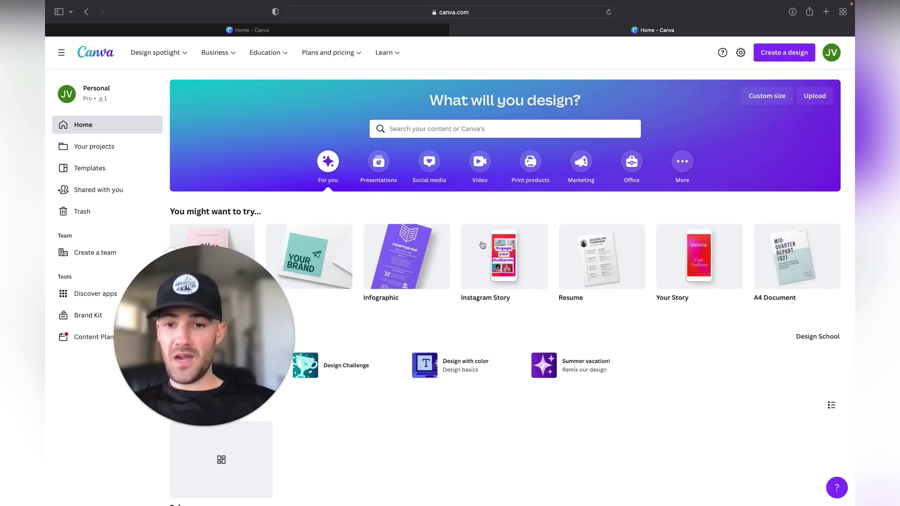
{"action": "scroll", "coordinate": [454, 268], "scroll_direction": "down", "scroll_amount": 2}
{"action": "scroll", "coordinate": [454, 268], "scroll_direction": "down", "scroll_amount": 1}
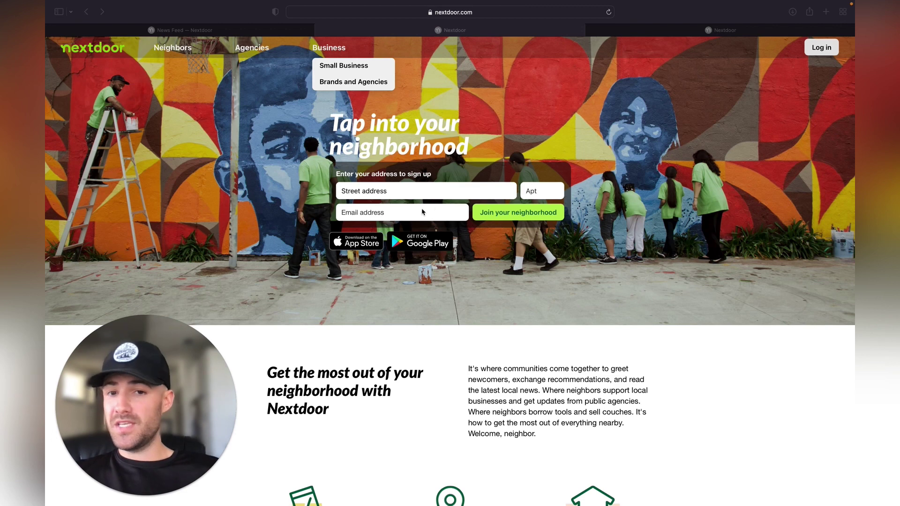
Step: On Nextdoor, review the sign-up form's street address and email fields, and view the neighborhood news feed
{"action": "left_click", "coordinate": [367, 193]}
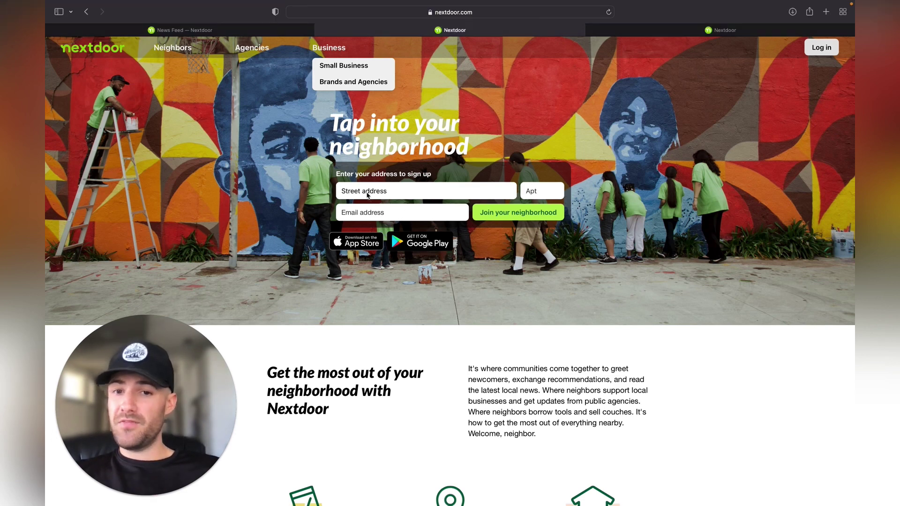
{"action": "left_click", "coordinate": [367, 192]}
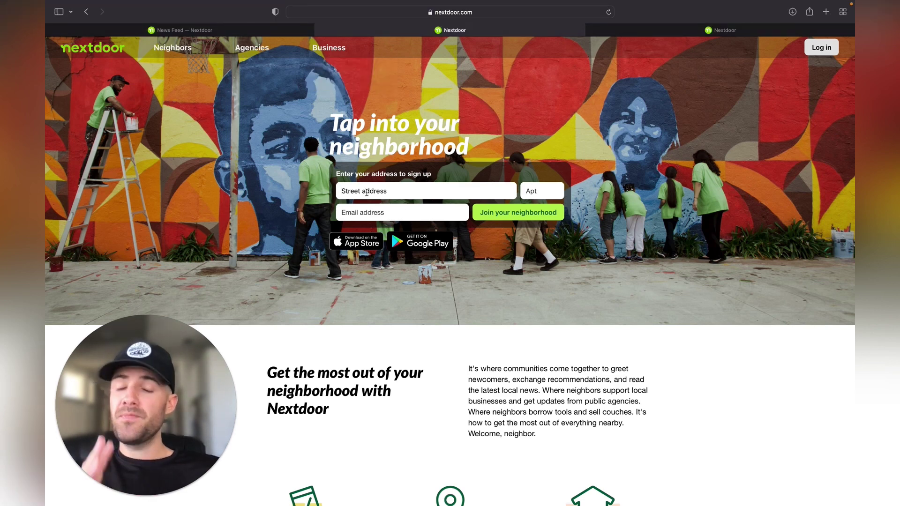
{"action": "left_click", "coordinate": [364, 215]}
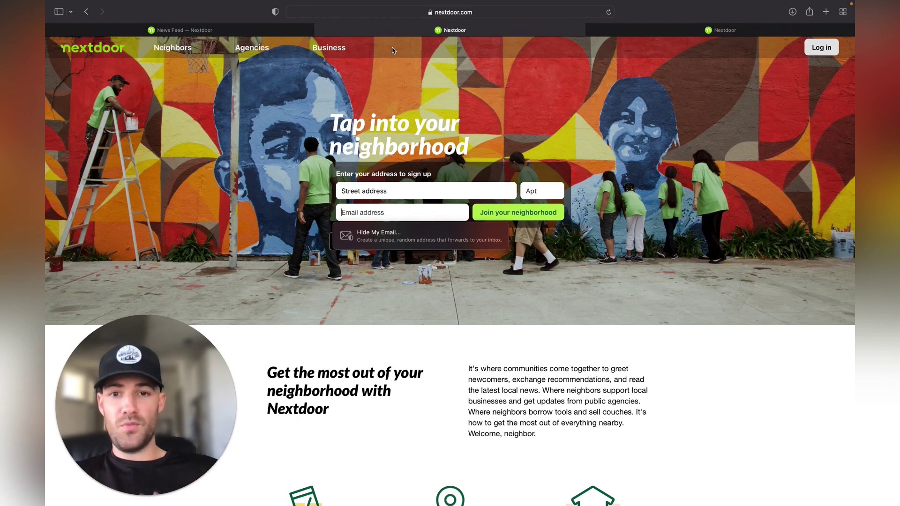
{"action": "left_click", "coordinate": [285, 34]}
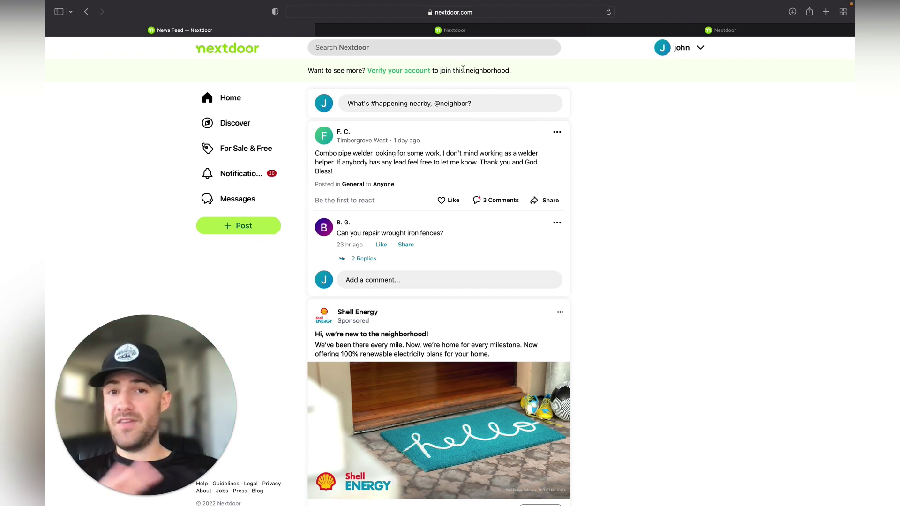
{"action": "left_click", "coordinate": [464, 31]}
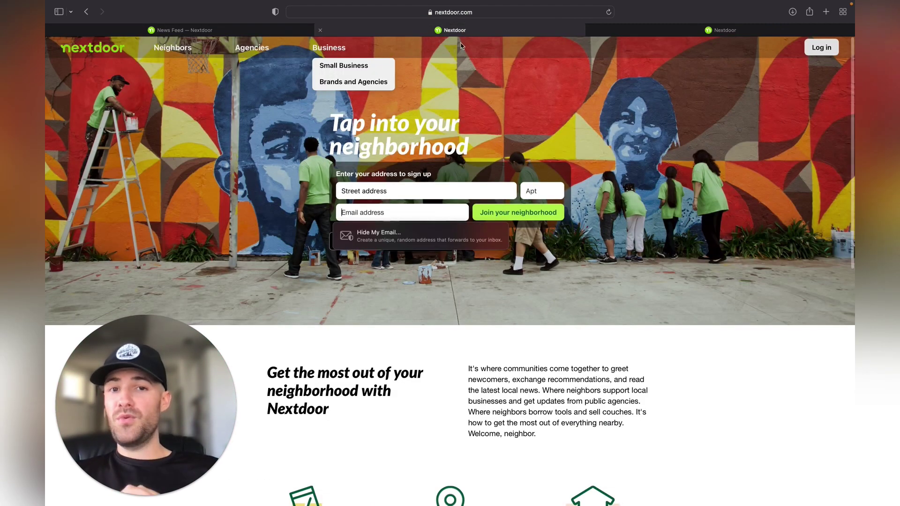